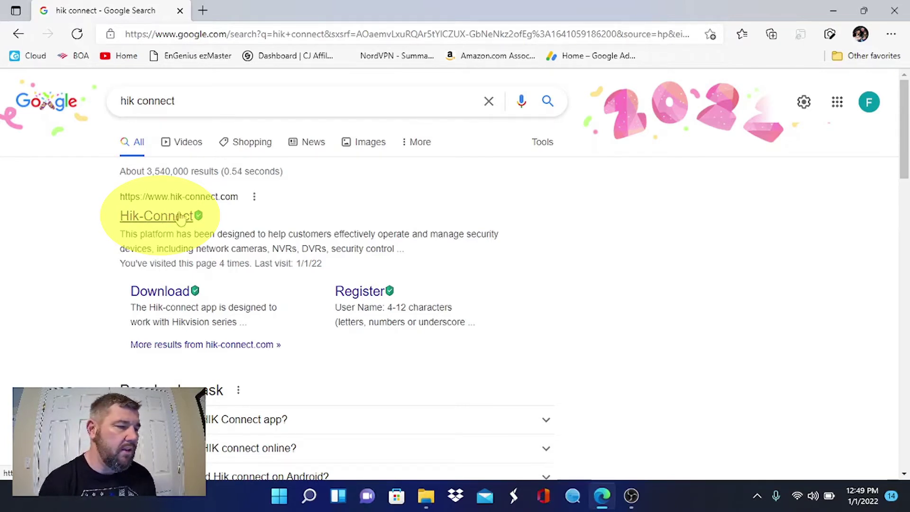
Step: Go to the Hik-Connect website and log in with the saved account details
left_click(148, 220)
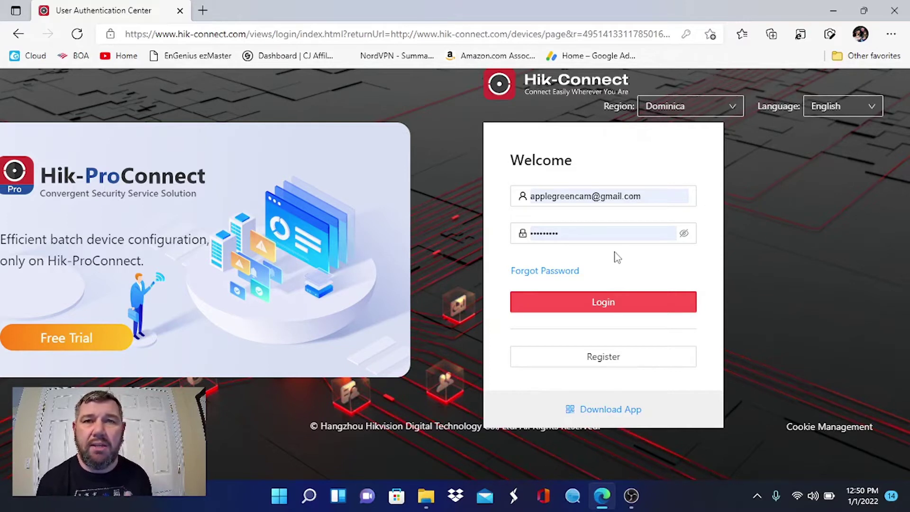
left_click(621, 306)
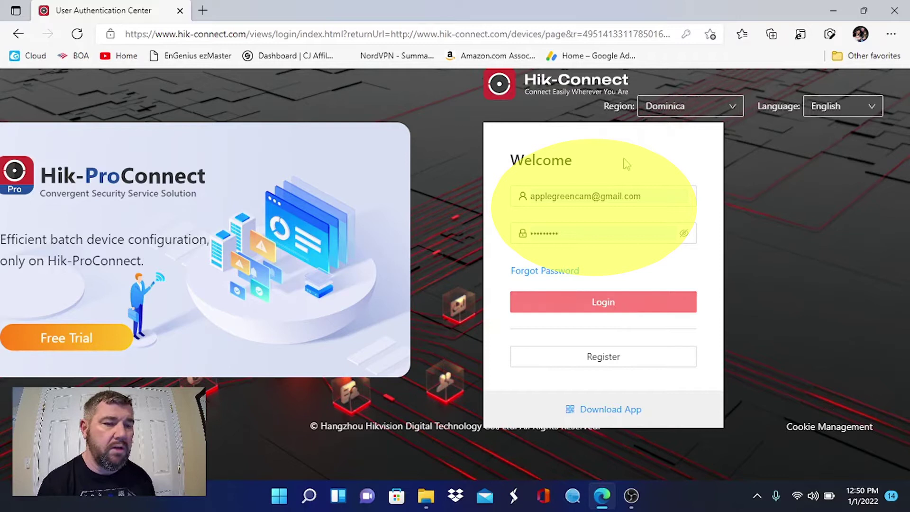
left_click(613, 302)
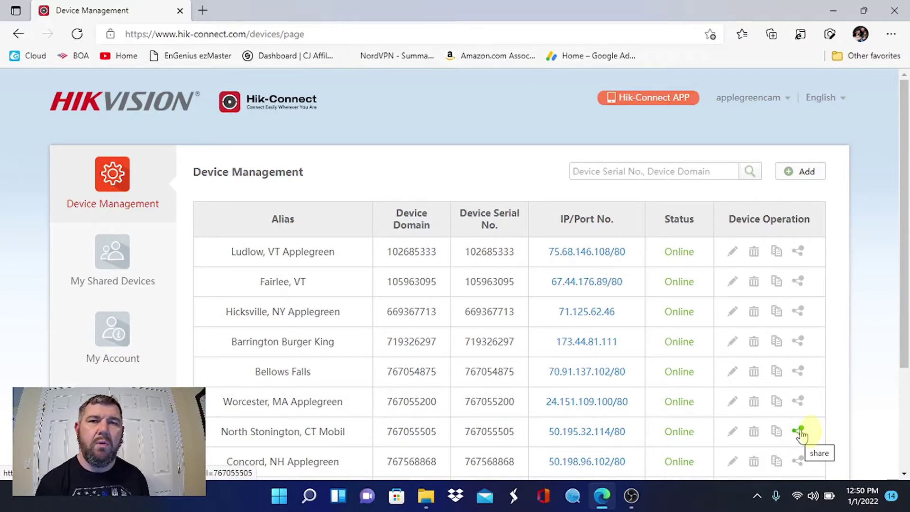
Step: Share the North Stonington, CT Mobil NVR to a saved mobile phone number and start a remark
left_click(799, 432)
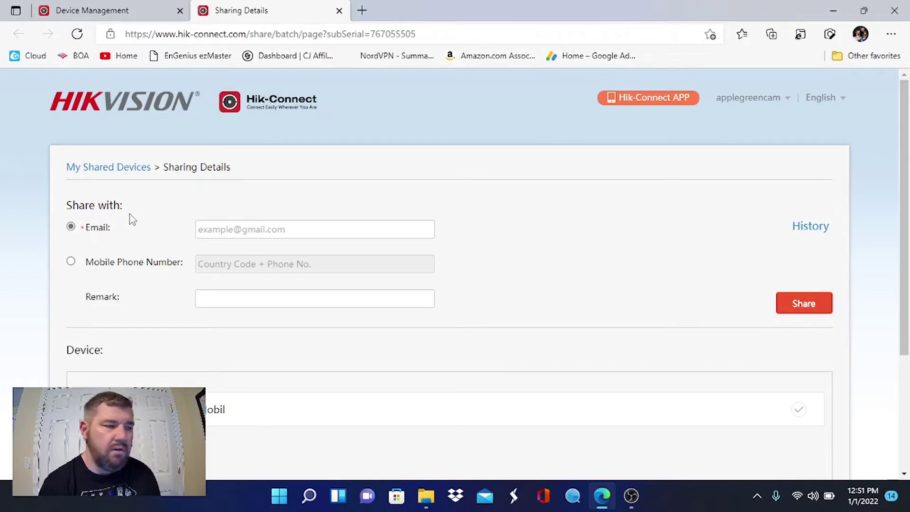
left_click(71, 261)
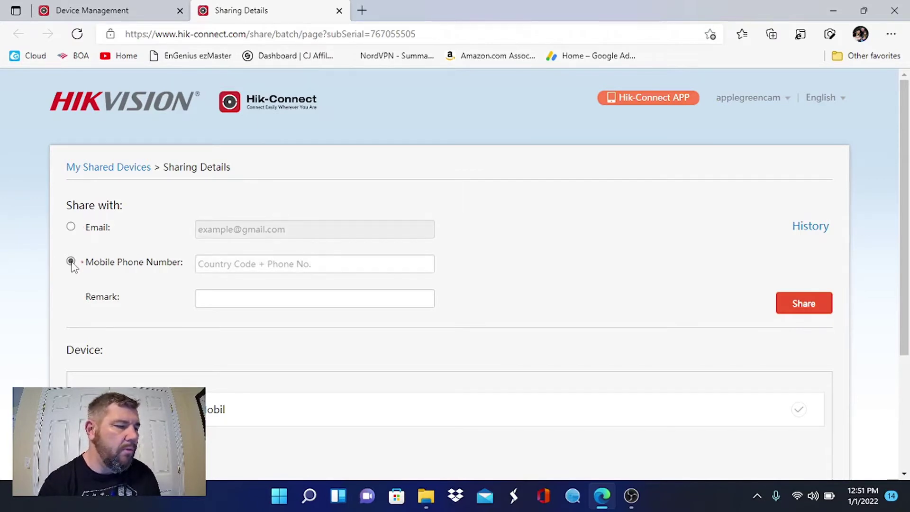
left_click(220, 268)
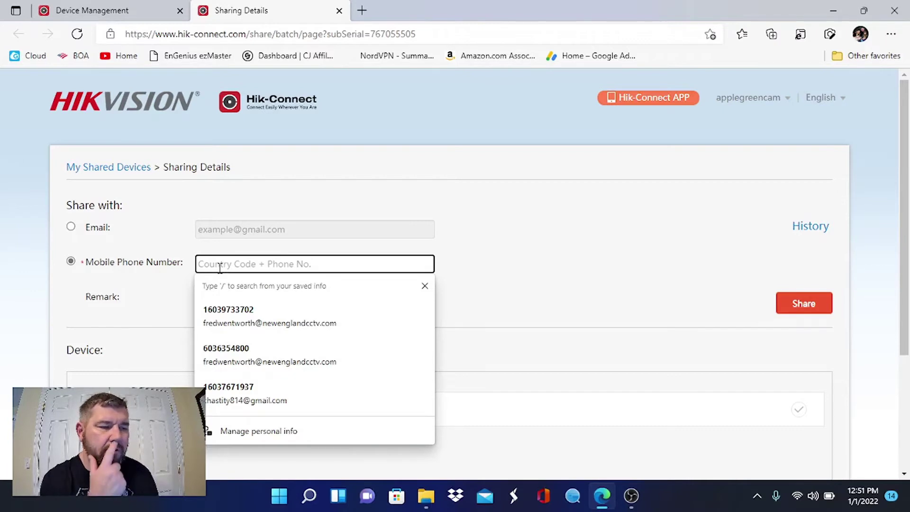
left_click(245, 318)
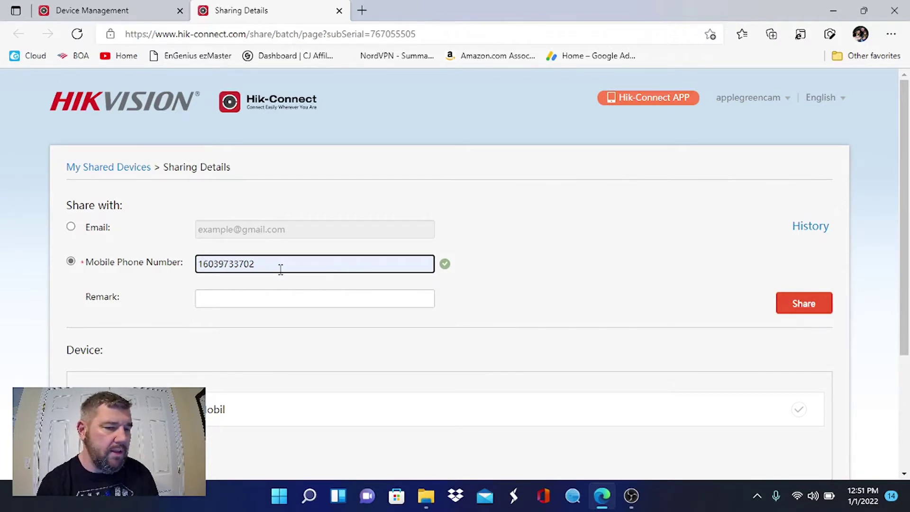
scroll(280, 268, "down", 1)
left_click(219, 252)
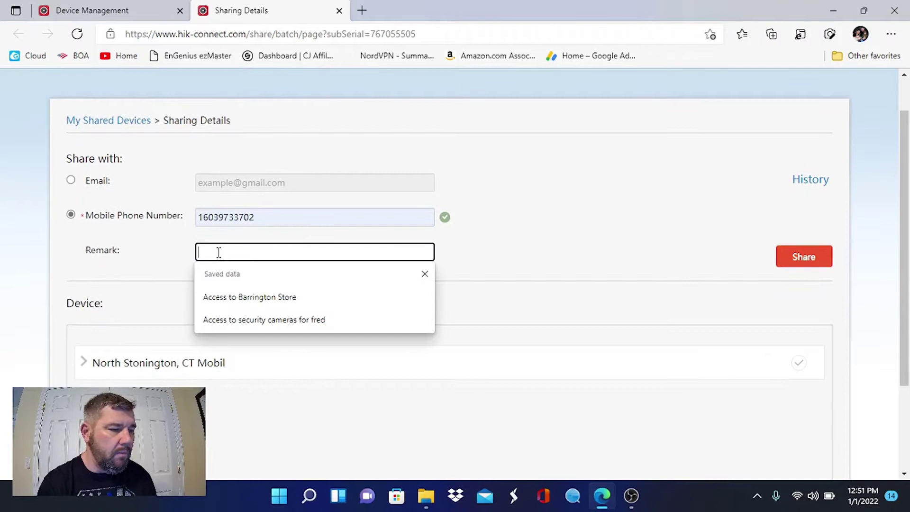
type("Remote")
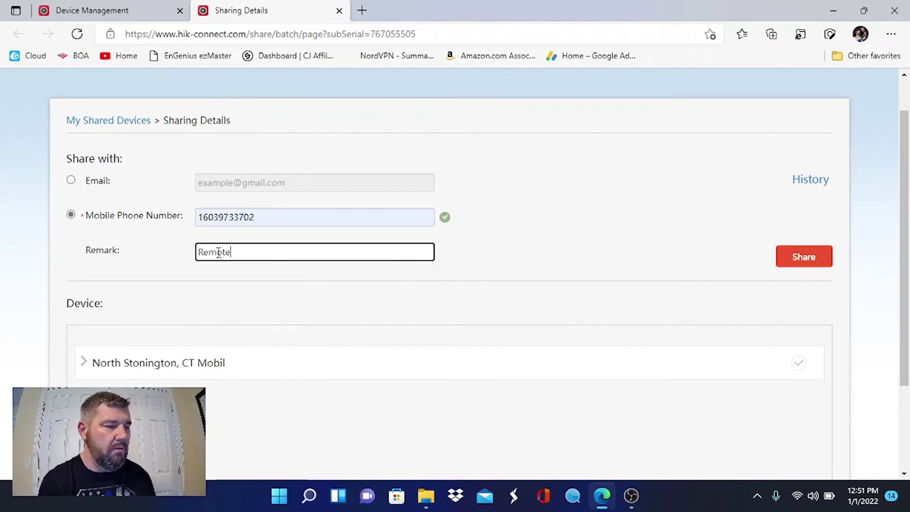
type(" Viewing ")
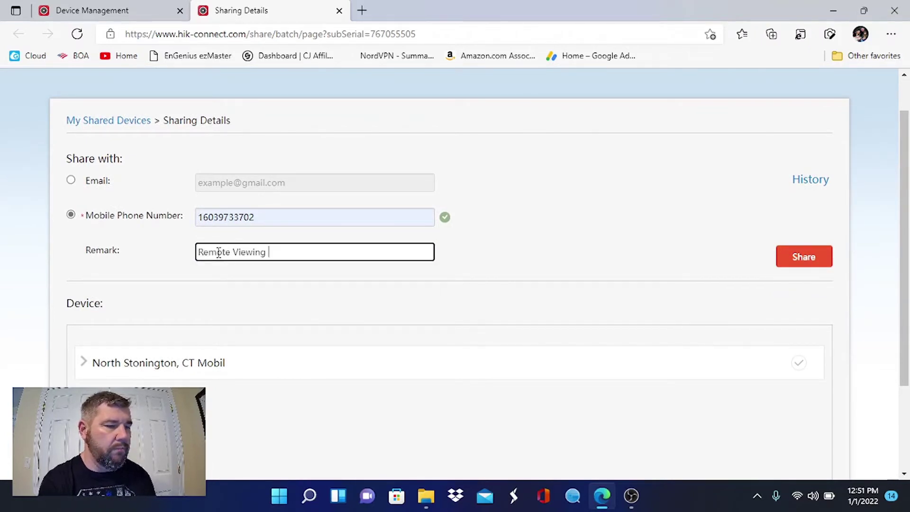
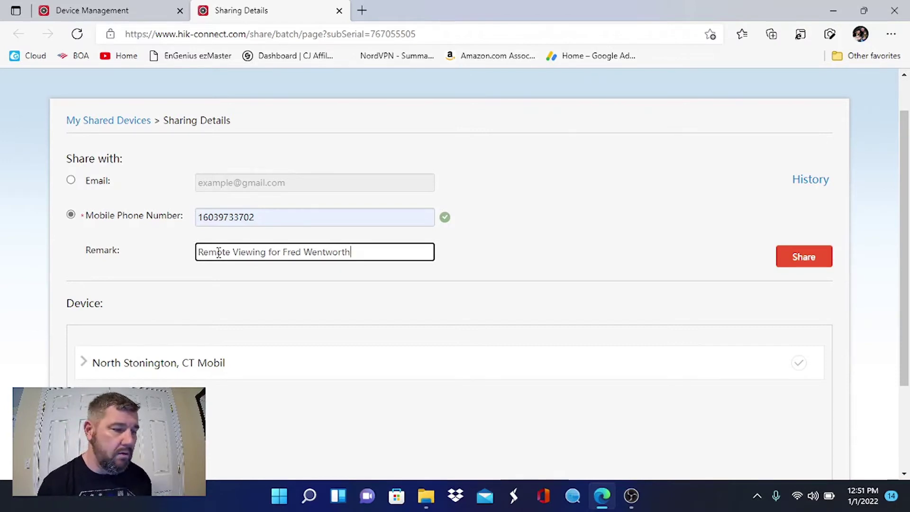
scroll(218, 254, "down", 2)
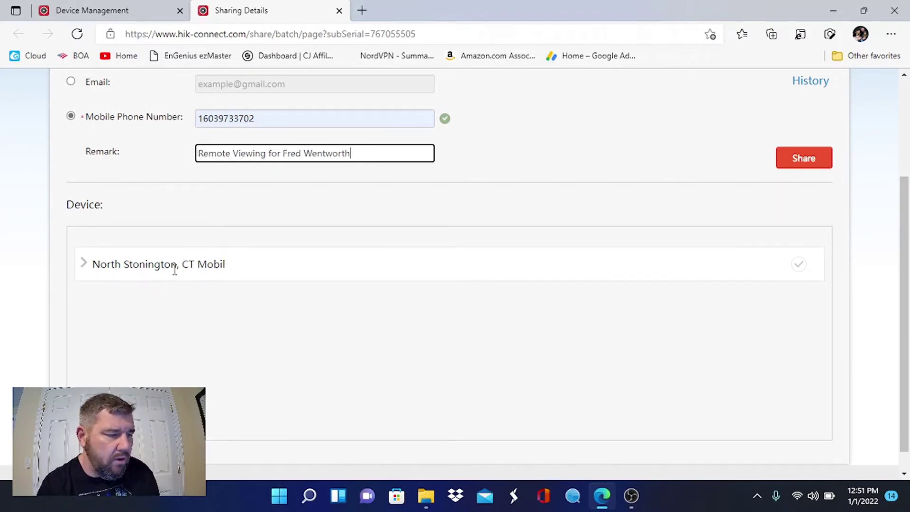
Step: Select the North Stonington device and deselect cameras 3 through 6
left_click(797, 264)
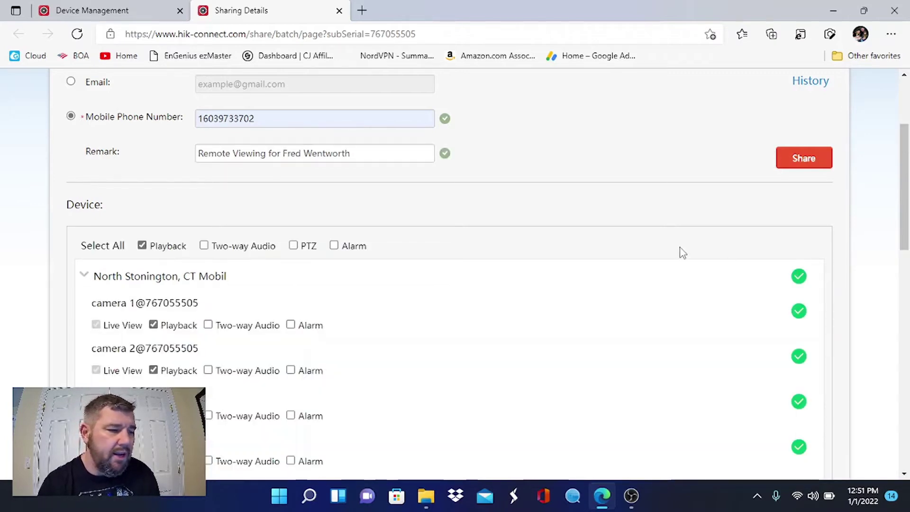
scroll(681, 253, "down", 1)
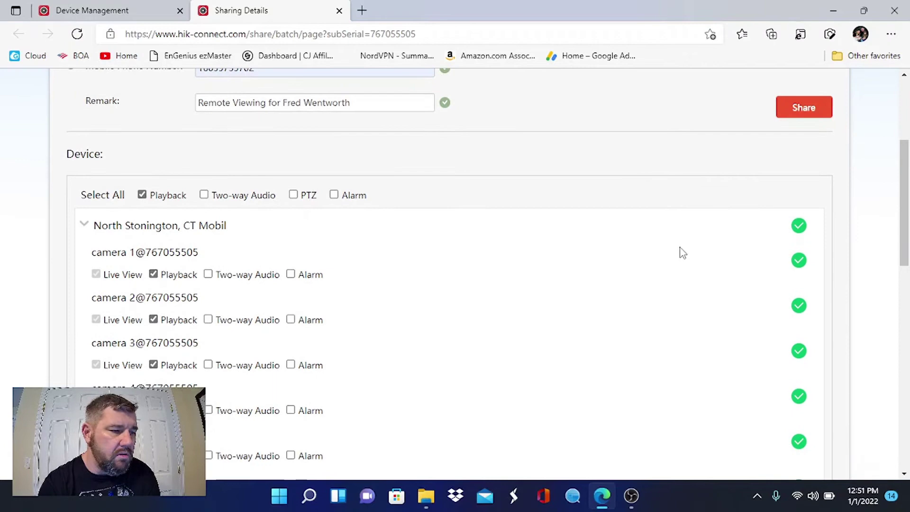
scroll(681, 253, "up", 2)
scroll(682, 252, "down", 1)
scroll(681, 252, "down", 1)
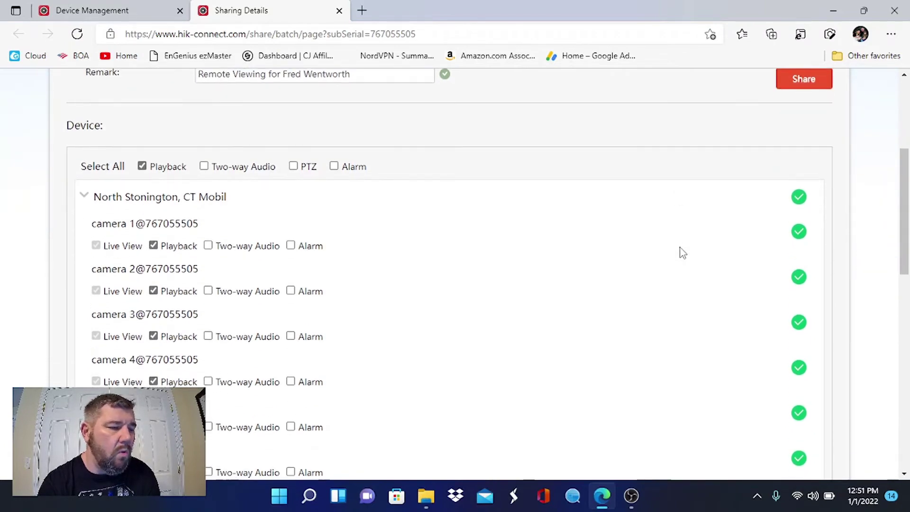
scroll(681, 252, "down", 3)
scroll(681, 252, "down", 2)
scroll(681, 252, "down", 1)
scroll(681, 252, "down", 3)
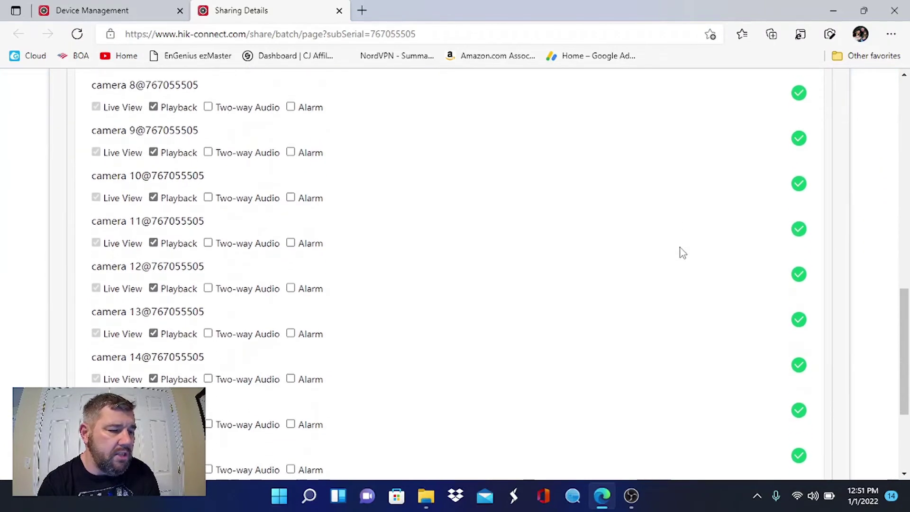
scroll(681, 253, "up", 6)
scroll(681, 253, "up", 2)
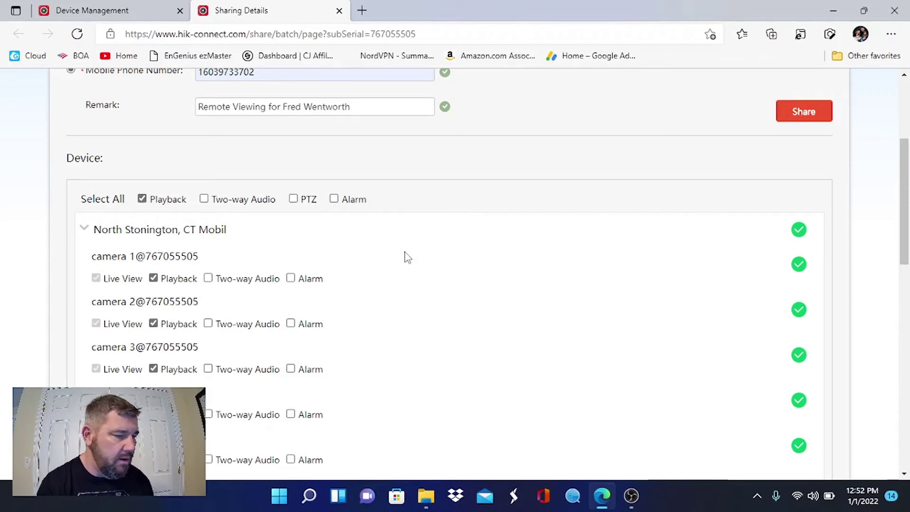
scroll(719, 270, "down", 1)
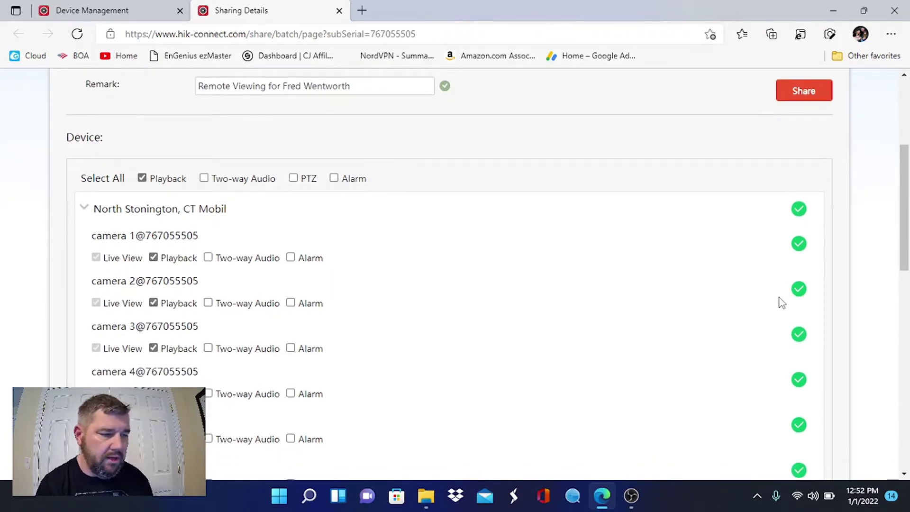
scroll(799, 228, "up", 1)
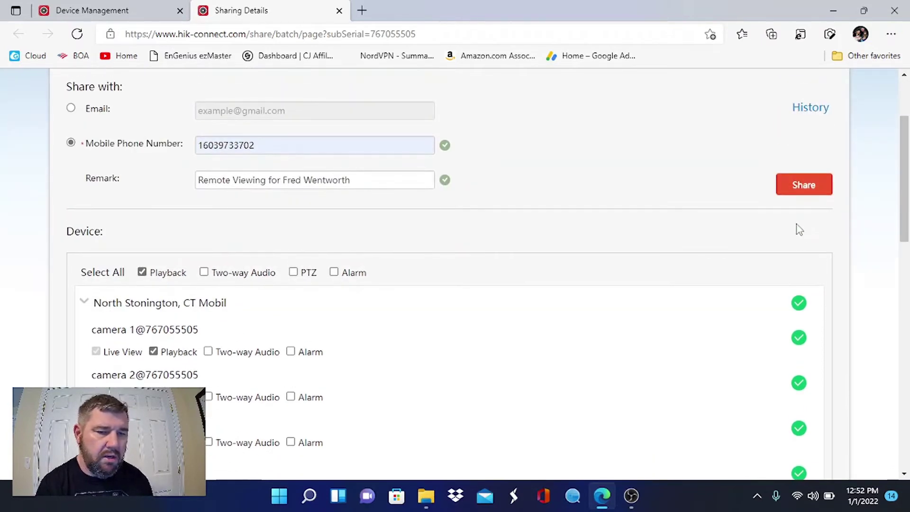
left_click(797, 304)
left_click(798, 292)
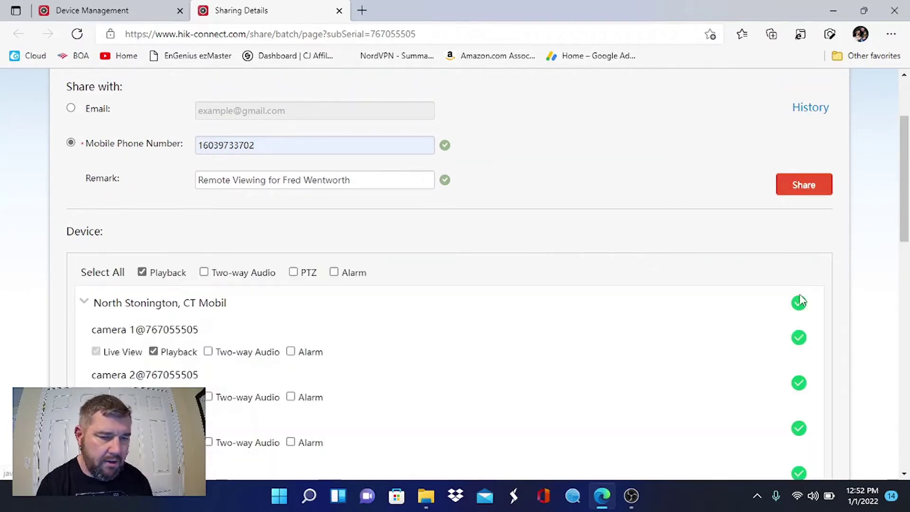
scroll(797, 384, "down", 1)
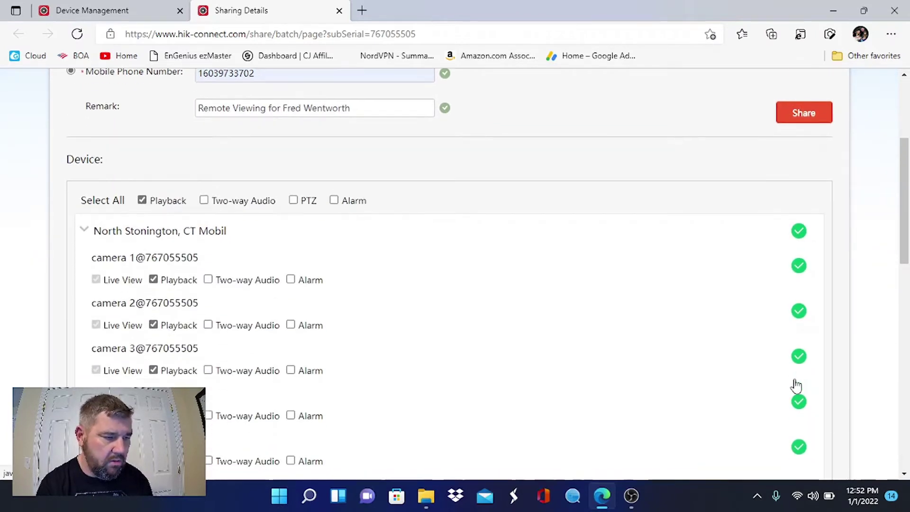
left_click(798, 353)
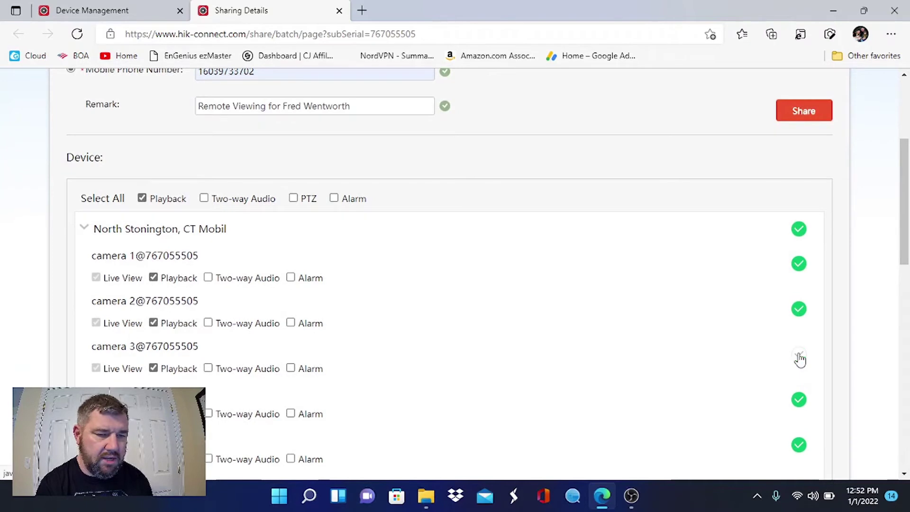
left_click(798, 398)
scroll(894, 307, "down", 4)
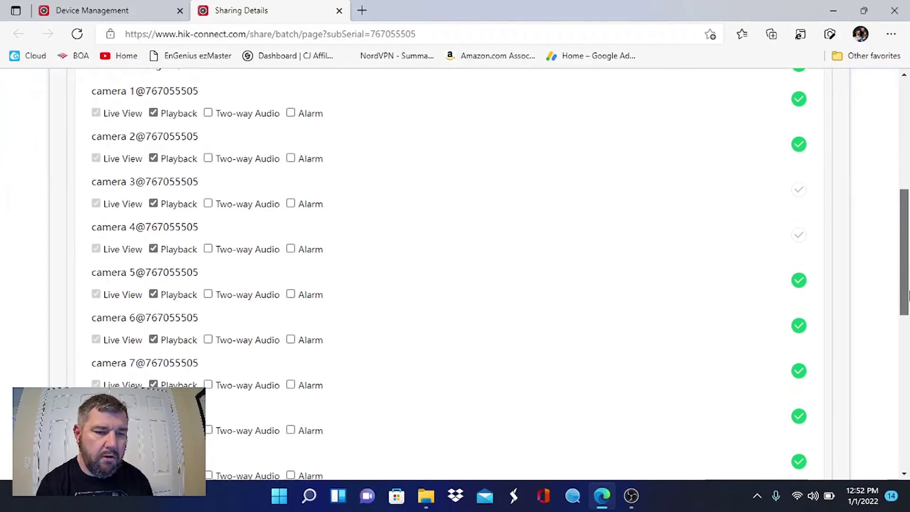
scroll(894, 308, "down", 2)
left_click(798, 119)
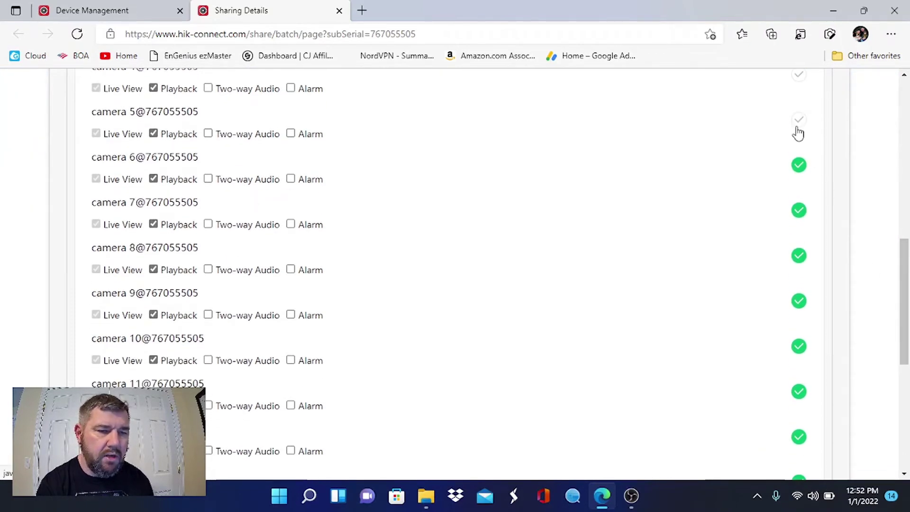
left_click(798, 164)
Step: Deselect cameras 7 through 12 from the share
left_click(799, 211)
left_click(798, 255)
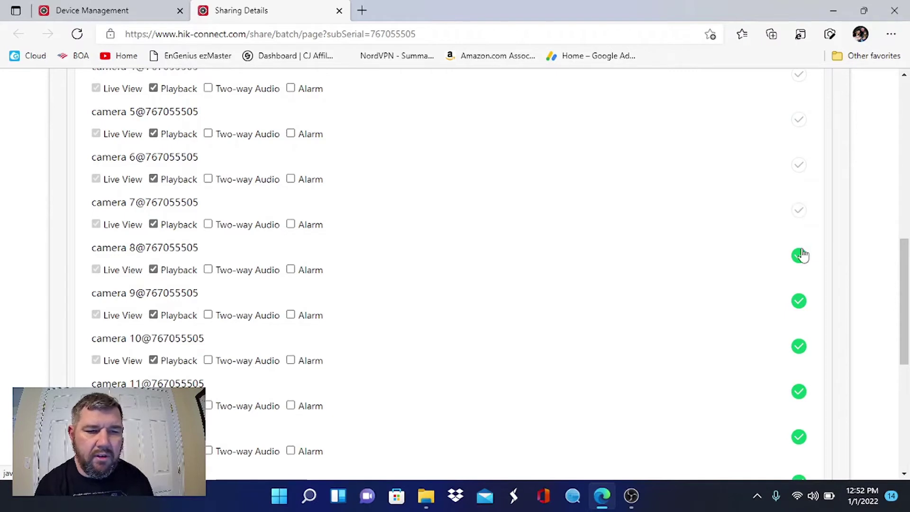
left_click(798, 301)
left_click(798, 346)
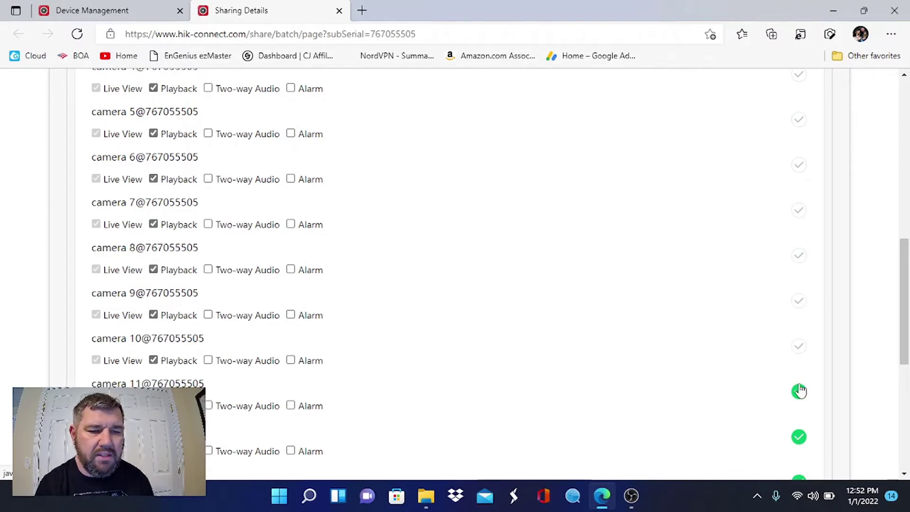
left_click(798, 391)
left_click(799, 435)
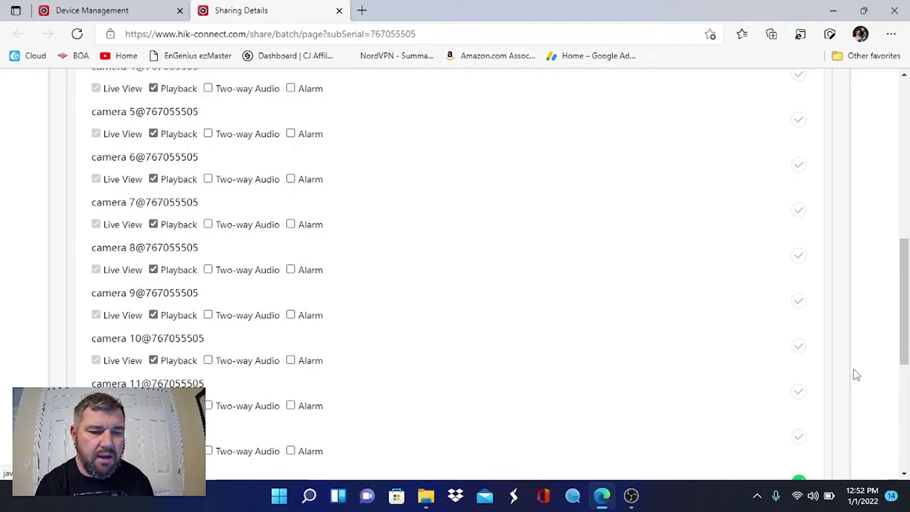
left_click_drag(905, 306, 905, 363)
Step: Deselect cameras 13 through 18 from the share
left_click(798, 310)
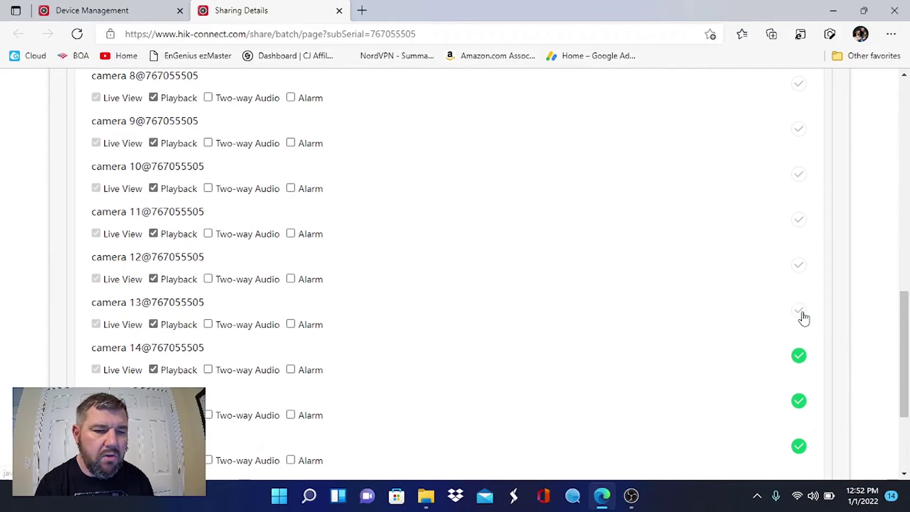
left_click(798, 355)
left_click(798, 400)
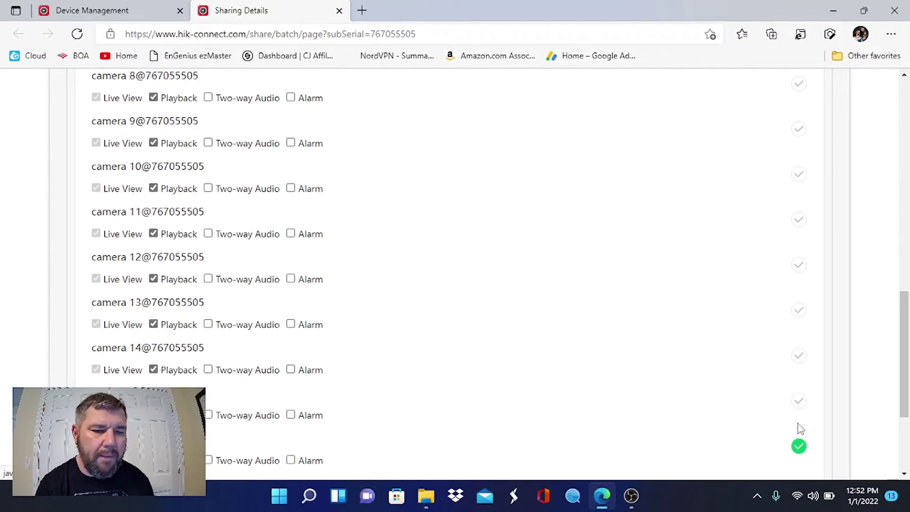
left_click(798, 446)
left_click_drag(900, 387, 901, 427)
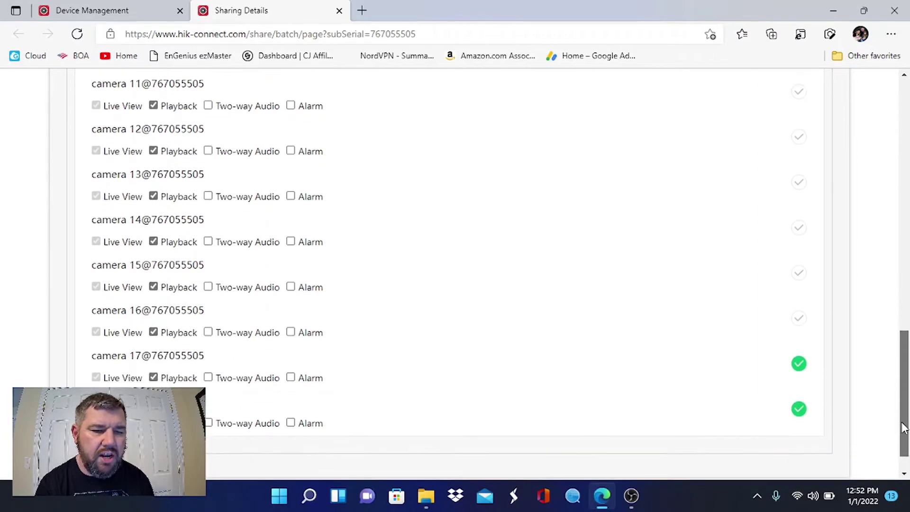
left_click(800, 388)
left_click(799, 343)
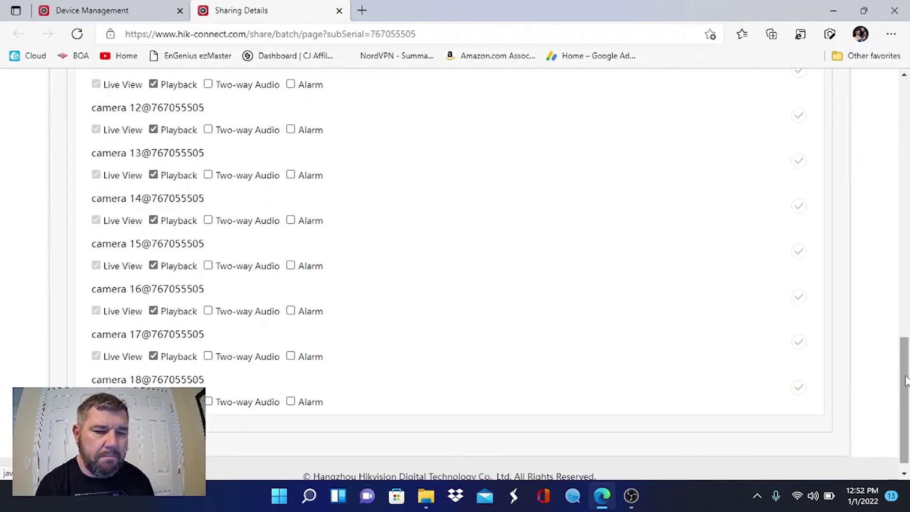
left_click_drag(904, 398, 904, 127)
scroll(344, 234, "down", 2)
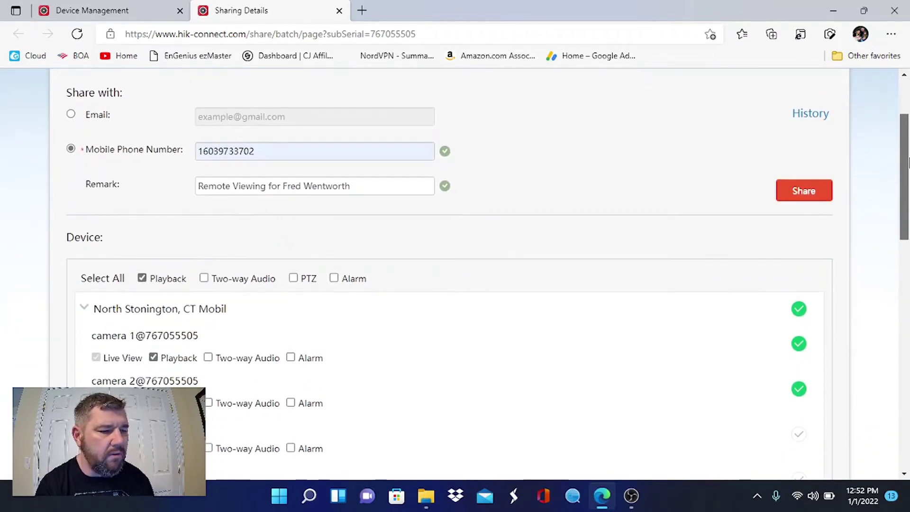
scroll(344, 233, "down", 1)
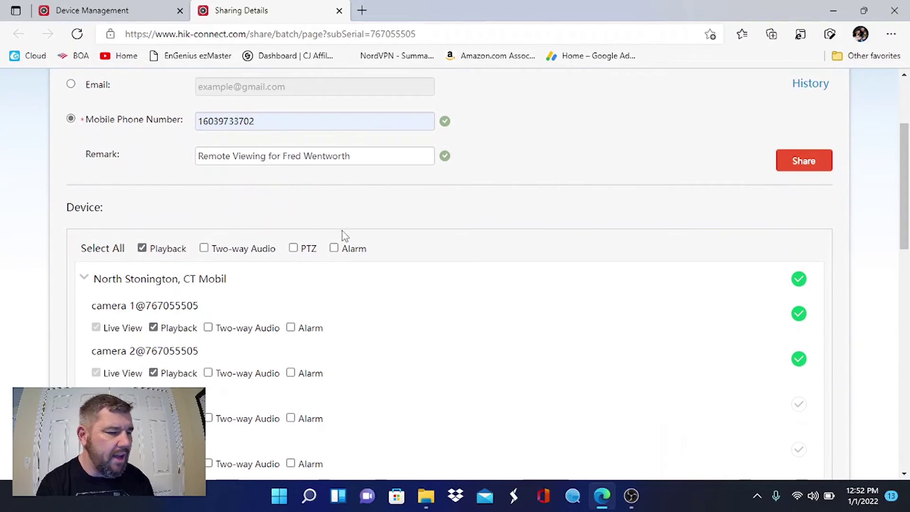
Step: Clear the Playback permission for camera 1 and camera 2
left_click(153, 328)
left_click(154, 373)
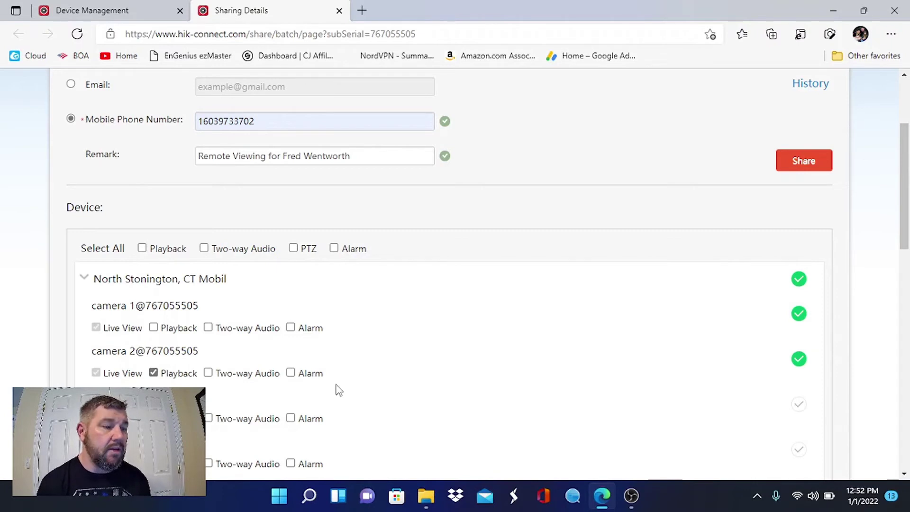
left_click(153, 373)
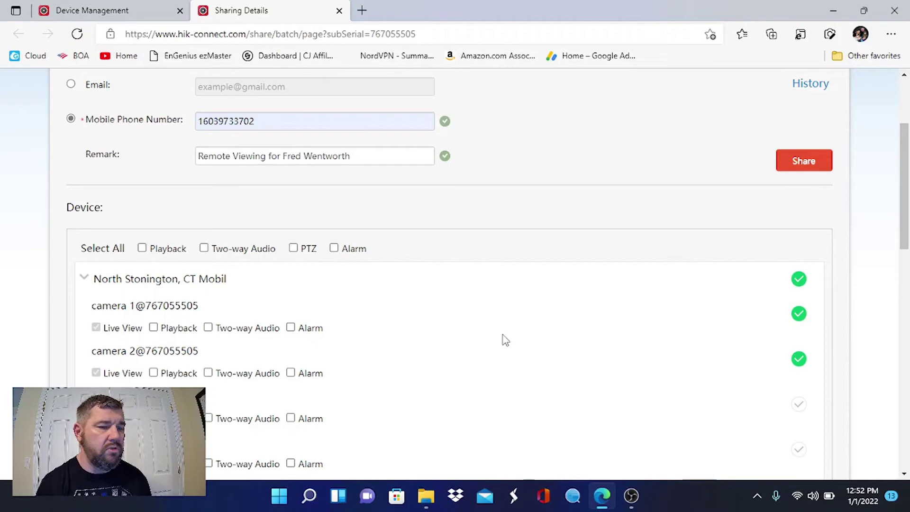
scroll(527, 290, "up", 2)
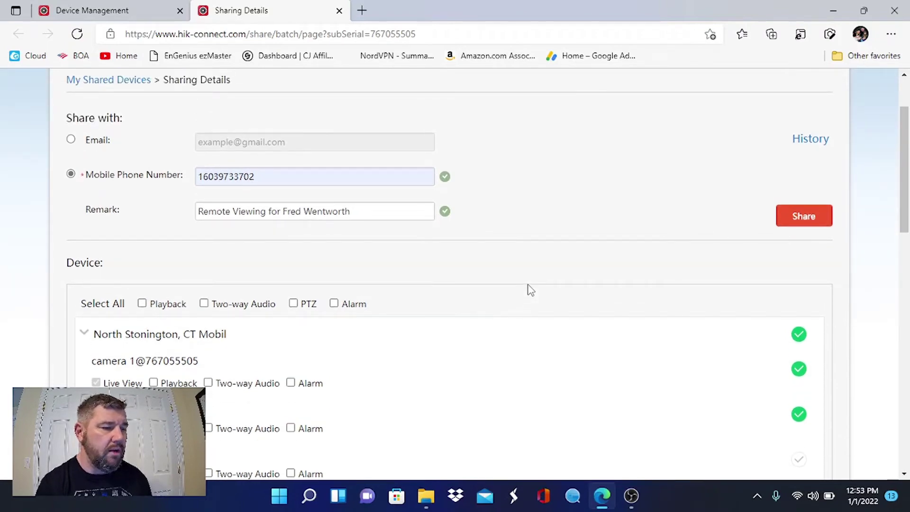
scroll(576, 310, "up", 1)
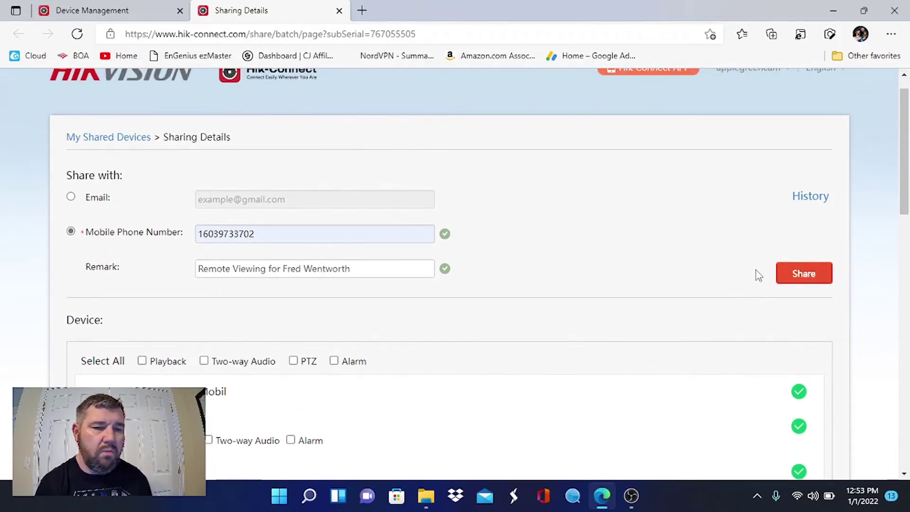
Step: Send the live-view-only share of cameras 1 and 2 to the mobile number
left_click(790, 279)
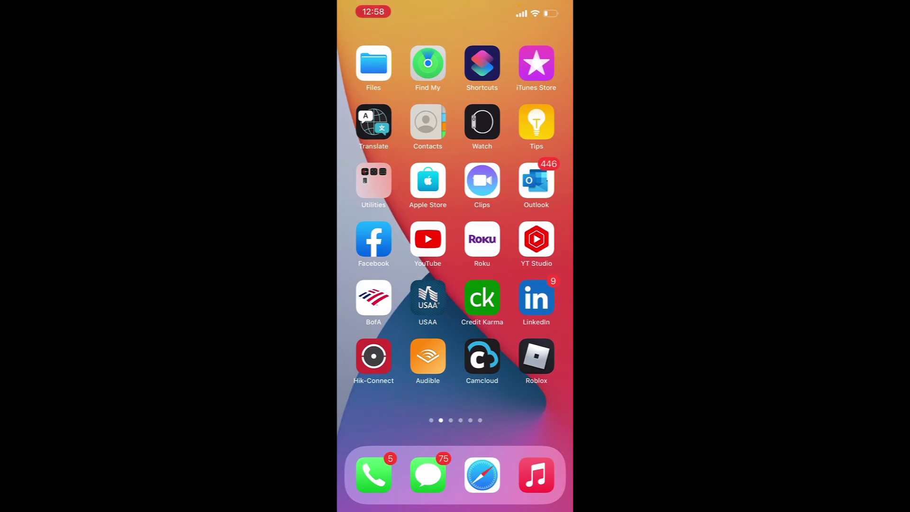
Step: Launch Hik-Connect on the iPhone and log into the phone-number account
left_click(373, 356)
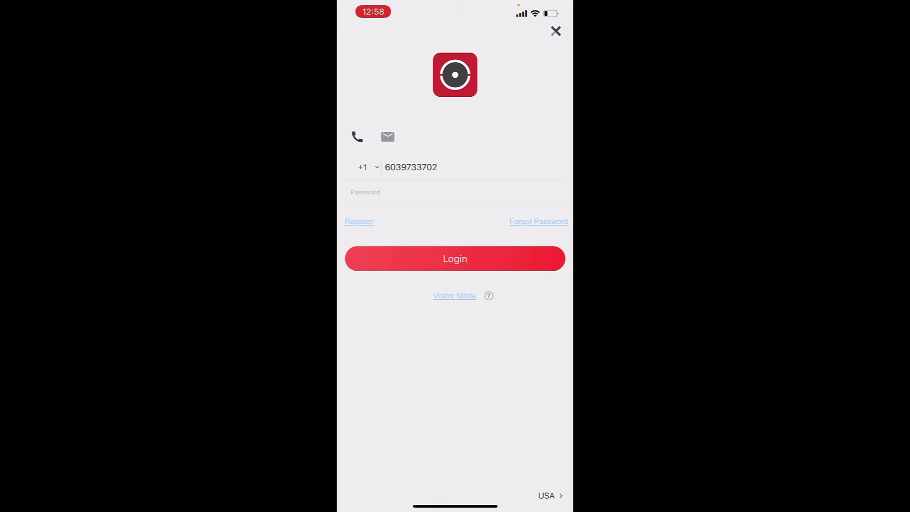
left_click(447, 192)
left_click(456, 259)
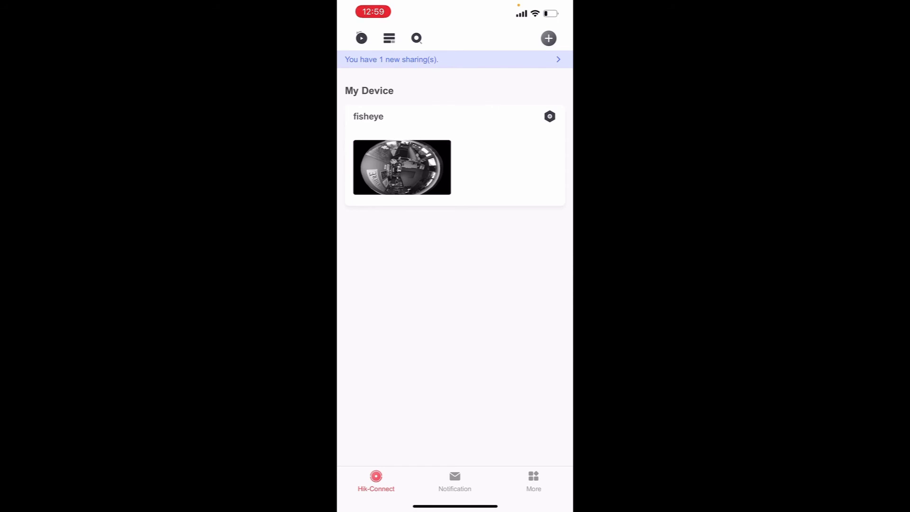
Step: Accept the North Stonington sharing and open its cameras in live view
left_click(451, 60)
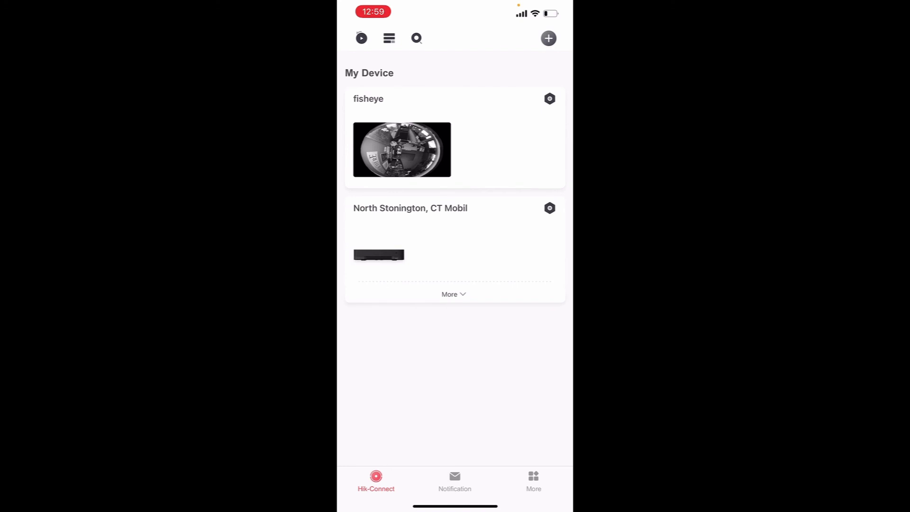
left_click(378, 255)
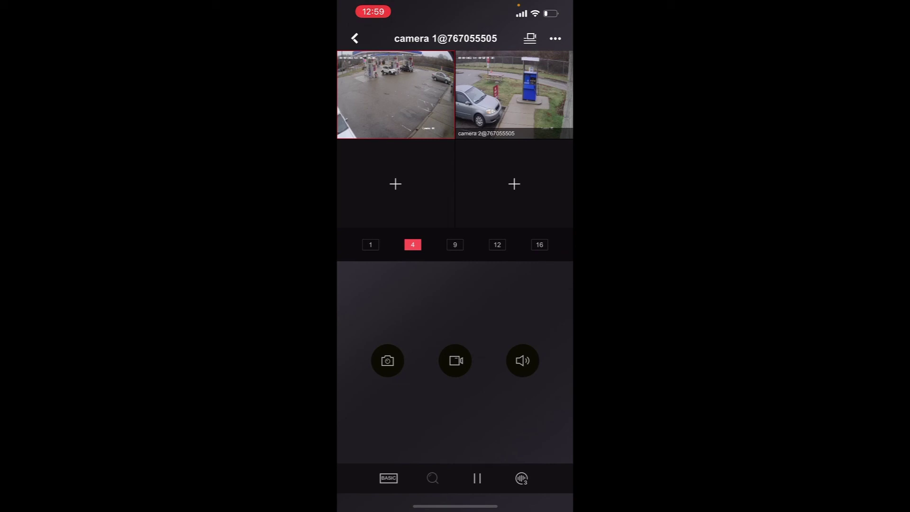
Step: Show cameras 1 and 2 one at a time and set the stream to HD
left_click(370, 245)
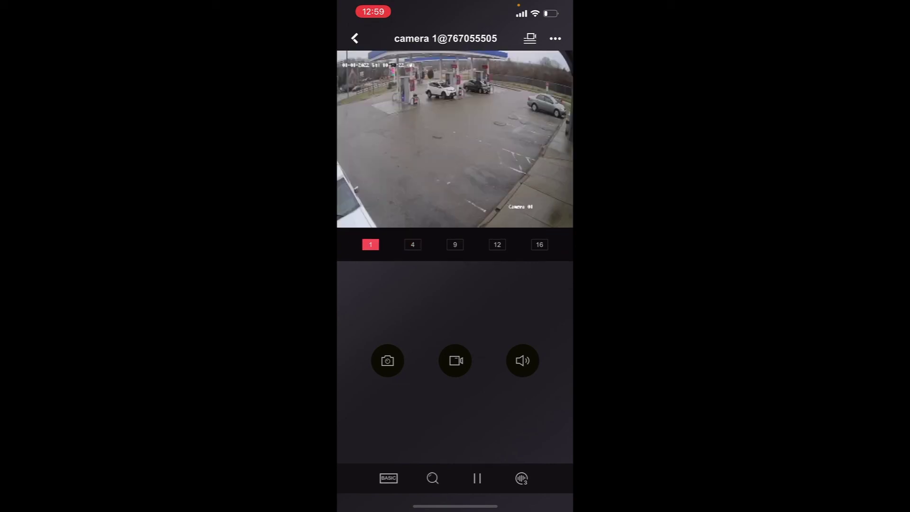
left_click_drag(540, 140, 427, 140)
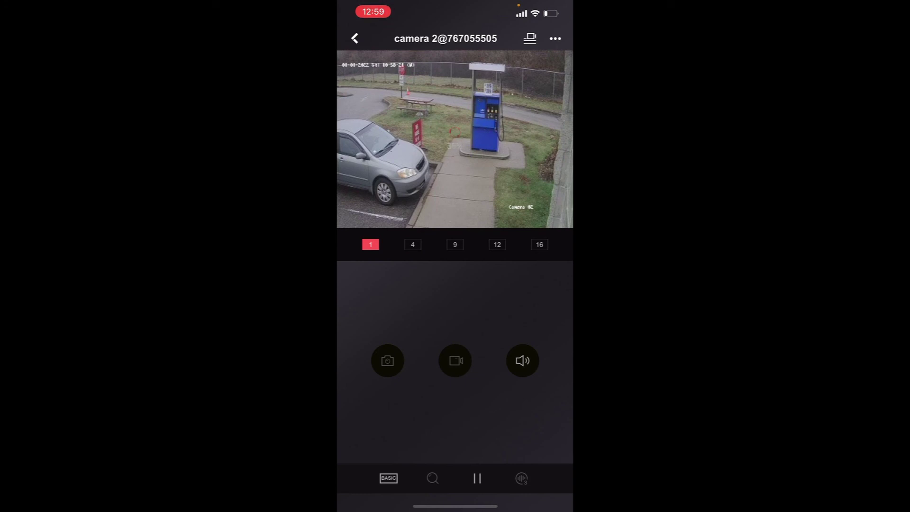
left_click_drag(399, 139, 526, 140)
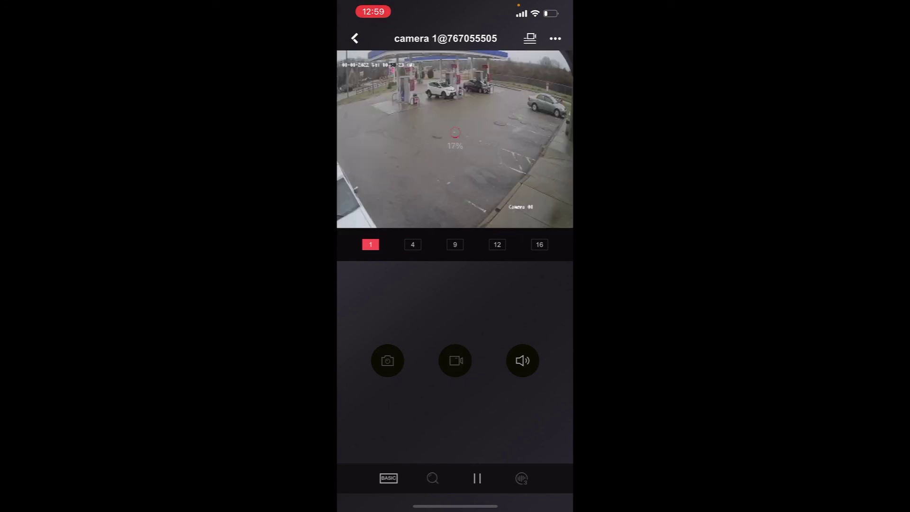
left_click(388, 479)
left_click(455, 409)
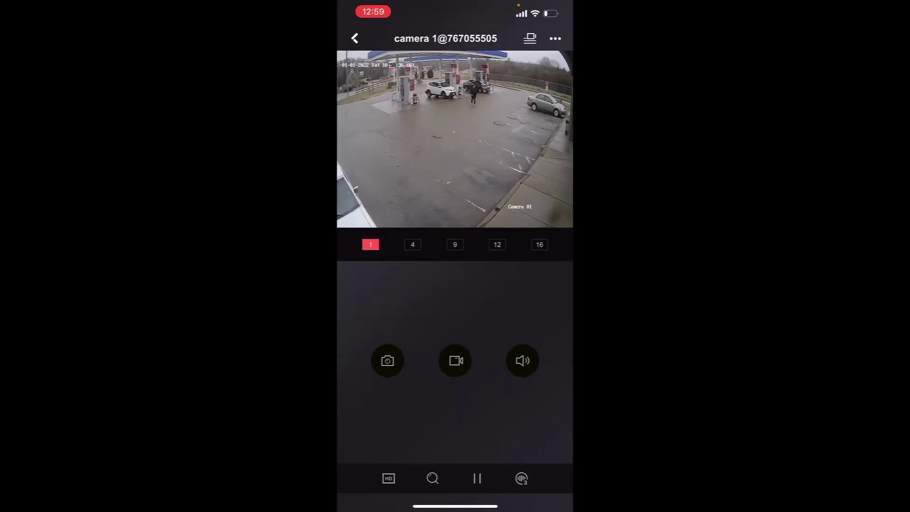
Step: Confirm playback is refused for lack of permission, then return to the four-camera grid
left_click(555, 39)
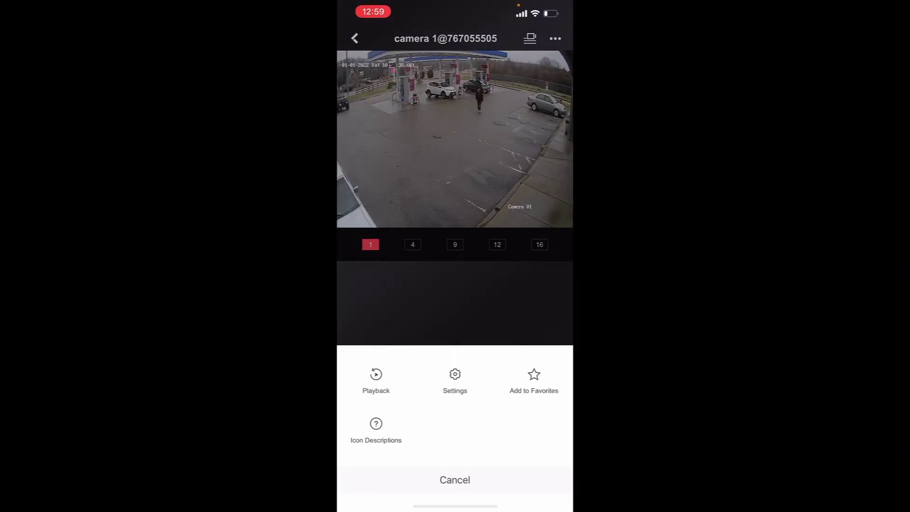
left_click(376, 381)
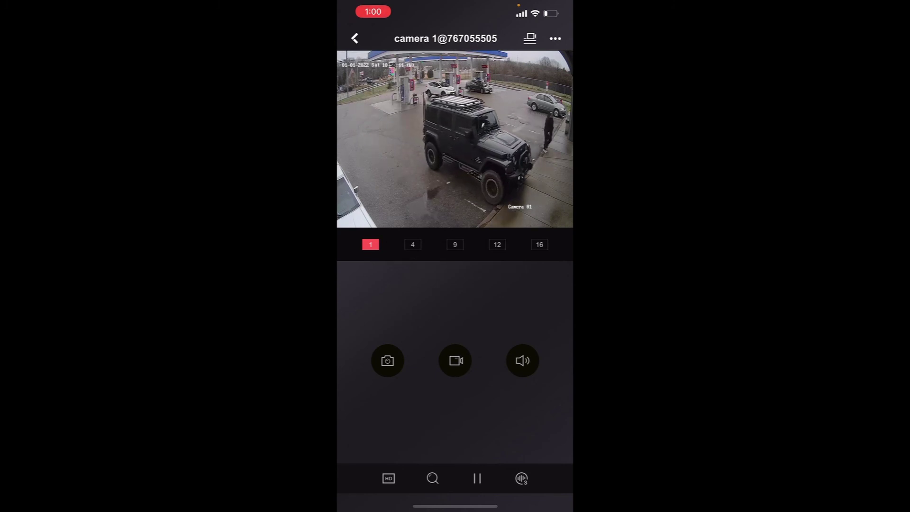
left_click(555, 38)
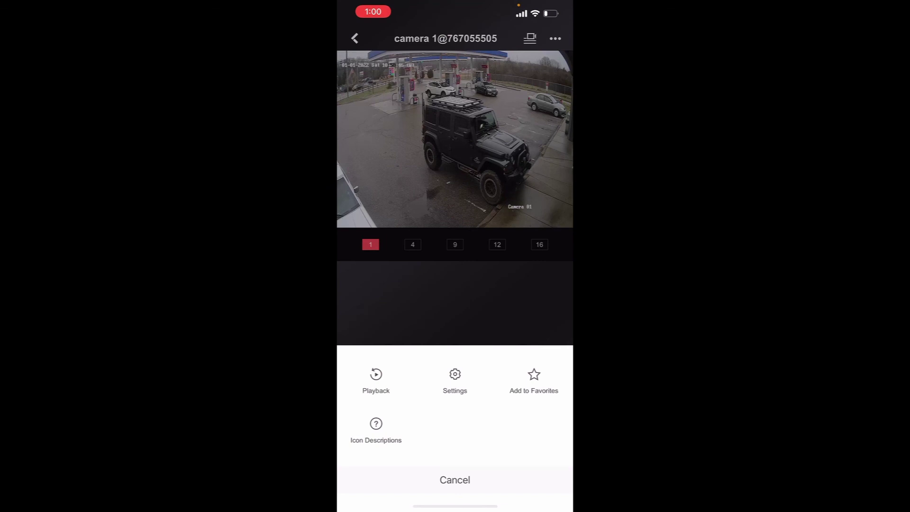
left_click(375, 381)
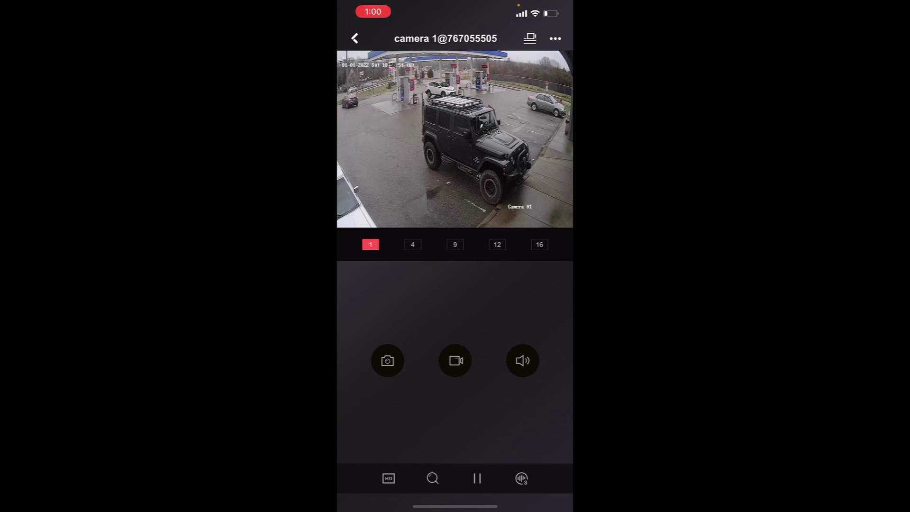
left_click(413, 244)
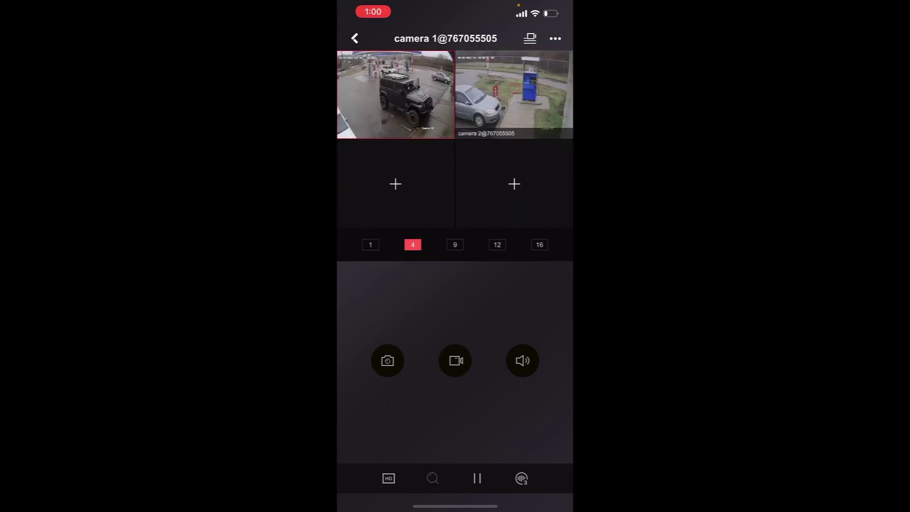